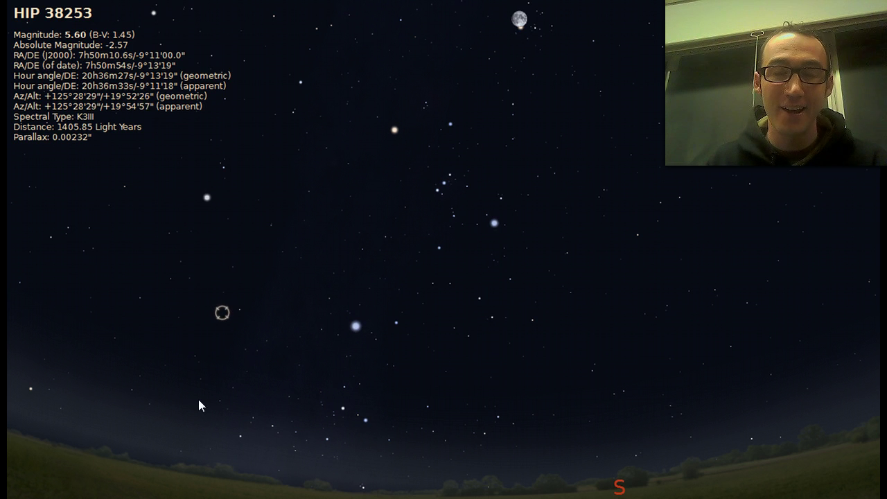
Survey the night sky around the whole horizon, turning from south through west and north to east.
click(483, 345)
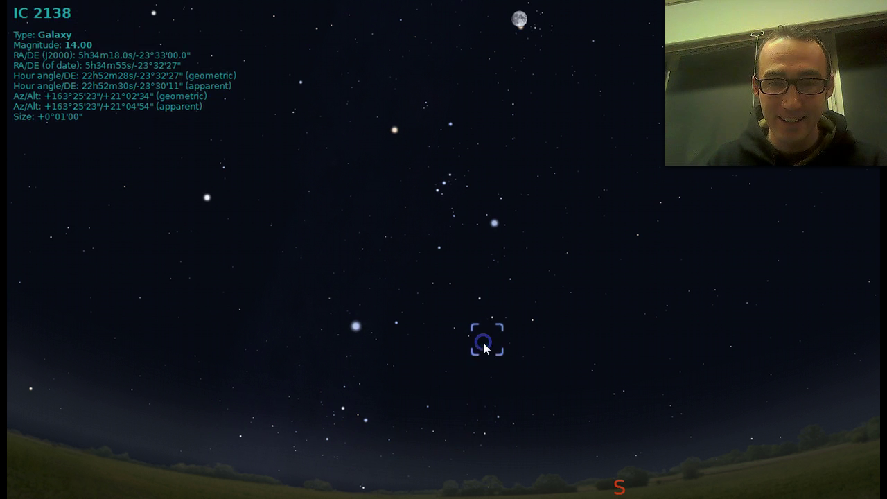
mouse_move(525, 374)
mouse_down()
mouse_move(446, 349)
mouse_move(398, 348)
mouse_move(398, 368)
mouse_up()
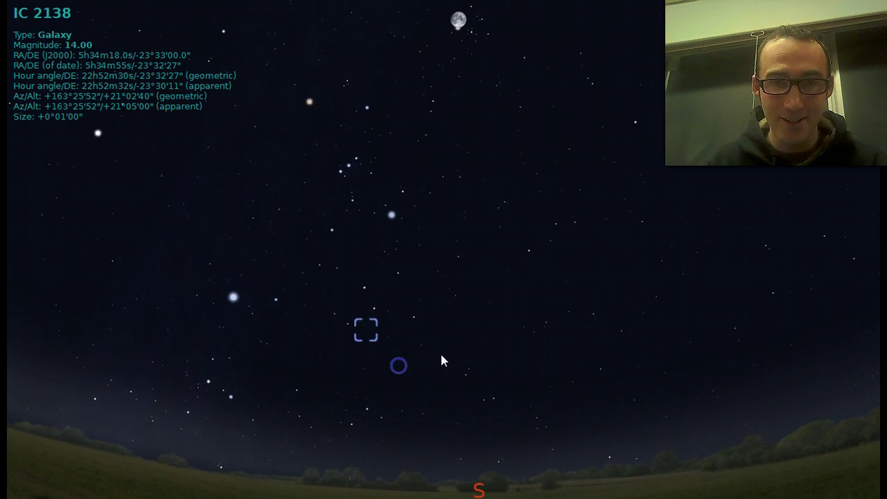
mouse_move(543, 355)
mouse_down()
mouse_move(380, 372)
mouse_move(311, 368)
mouse_up()
mouse_move(577, 370)
mouse_down()
mouse_move(501, 347)
mouse_move(404, 293)
mouse_up()
drag(652, 307, 529, 311)
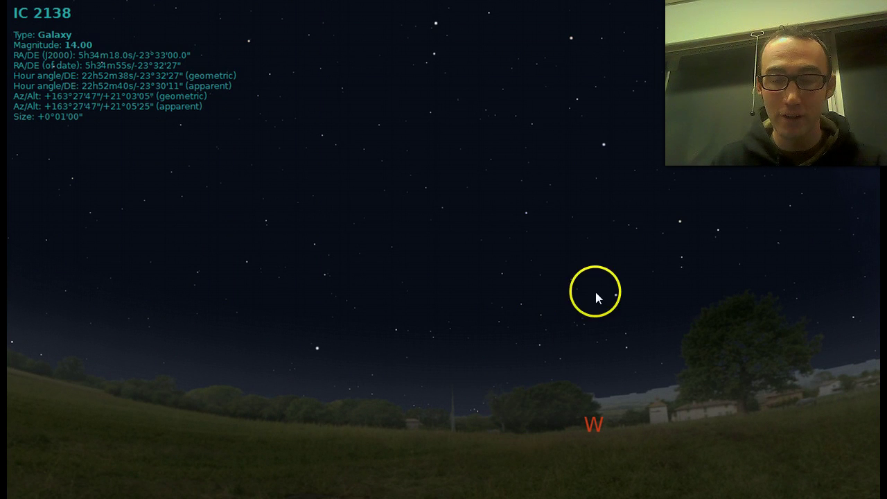
mouse_move(579, 301)
mouse_down()
mouse_move(505, 317)
mouse_move(363, 317)
mouse_up()
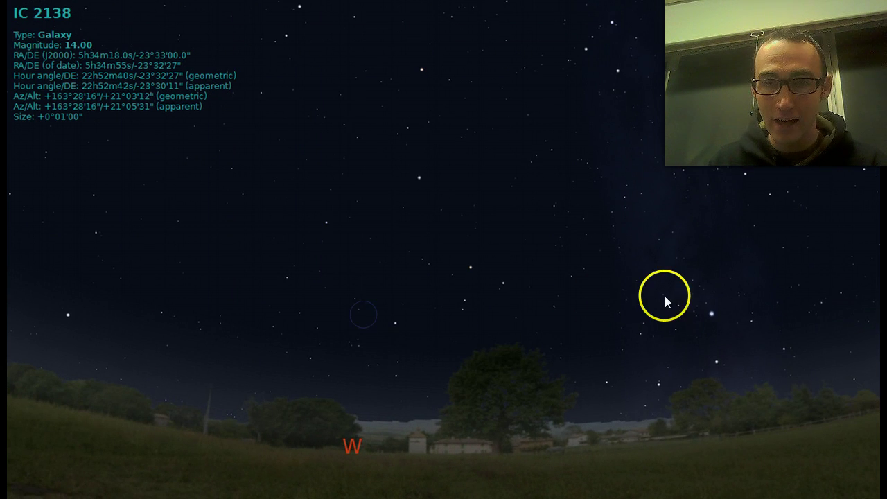
drag(666, 301, 498, 332)
drag(562, 311, 443, 311)
mouse_move(599, 320)
mouse_down()
mouse_move(509, 333)
mouse_move(463, 369)
mouse_up()
drag(695, 272, 396, 326)
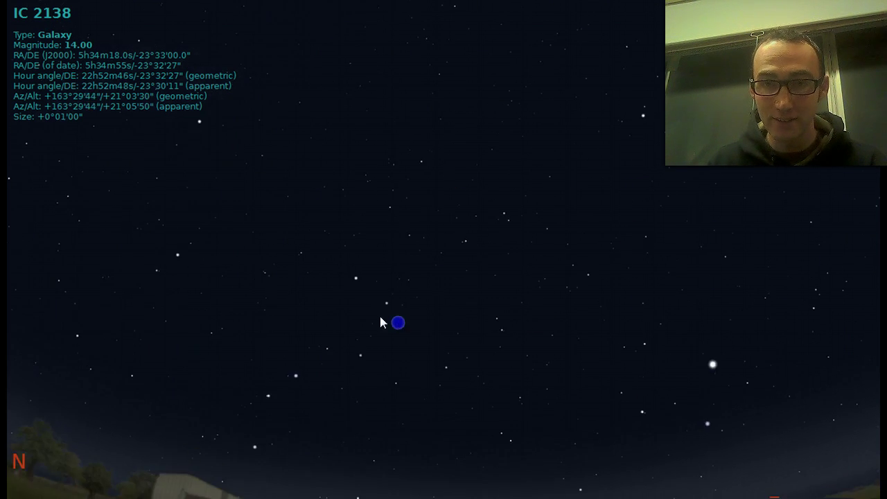
drag(703, 317, 433, 231)
drag(790, 234, 690, 313)
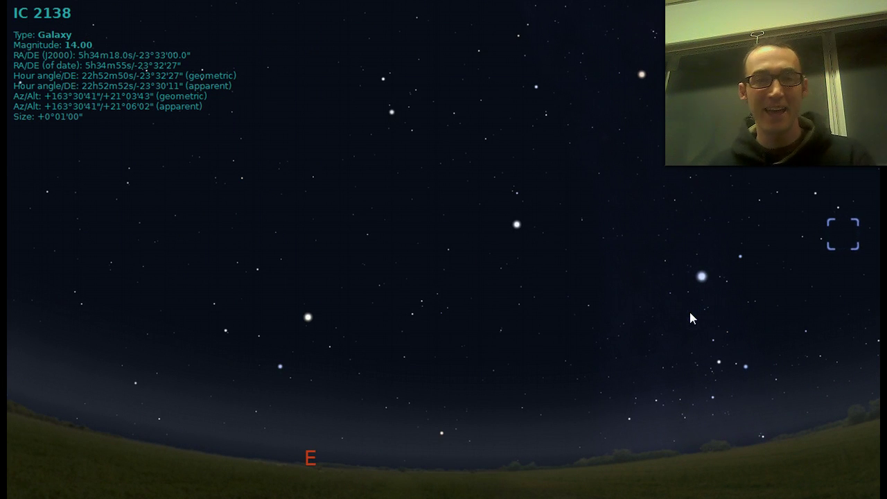
Examine the sky between east and south, up to the Moon and back down to the horizon.
mouse_move(588, 303)
mouse_down()
mouse_move(570, 312)
mouse_move(510, 313)
mouse_up()
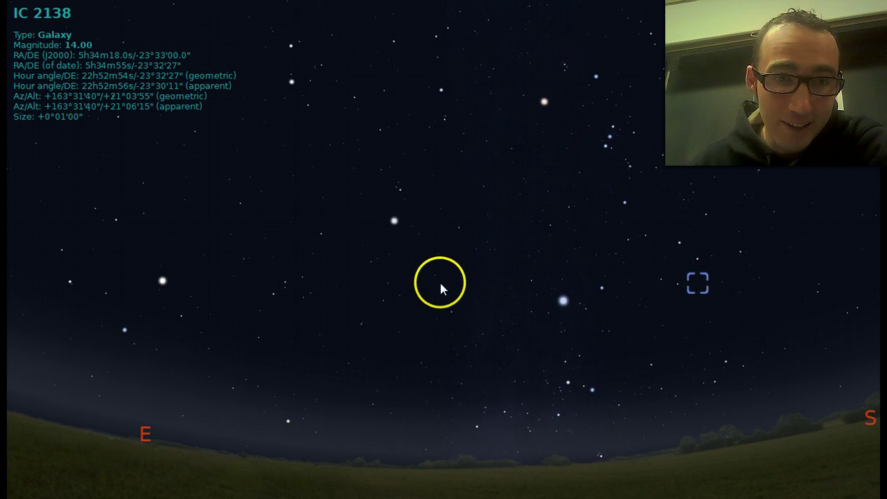
drag(531, 214, 516, 321)
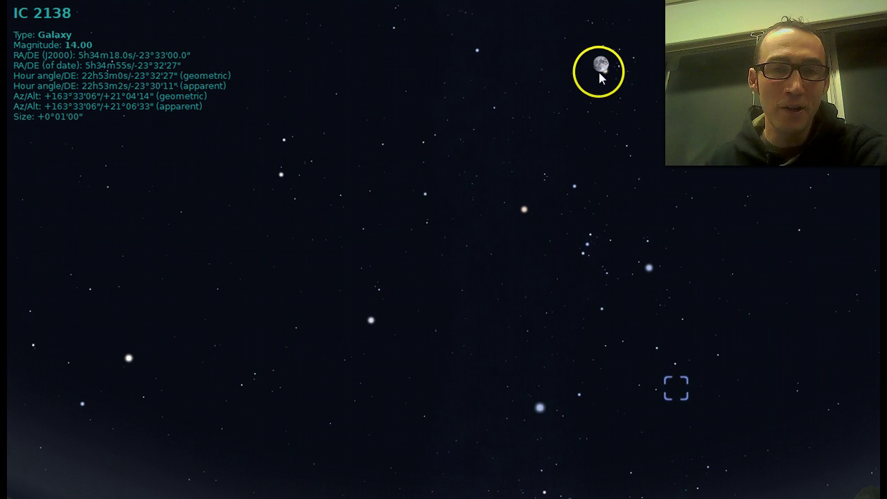
drag(465, 324, 475, 250)
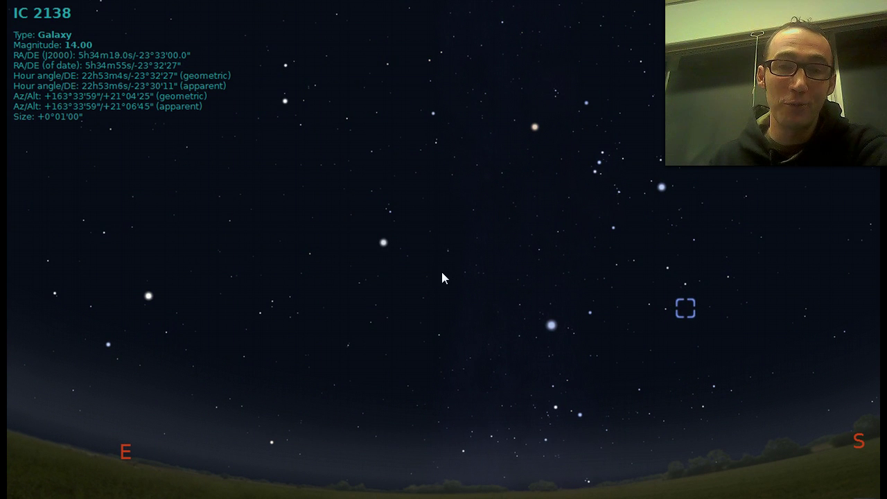
drag(394, 366, 414, 321)
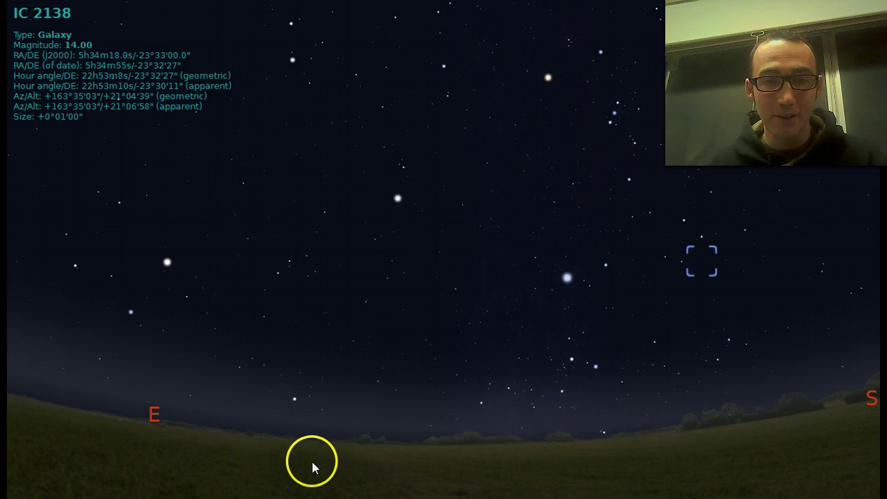
Switch to the web browser and read the Wikipedia timeline of discovery of Solar System planets and their moons.
key(super)
click(137, 496)
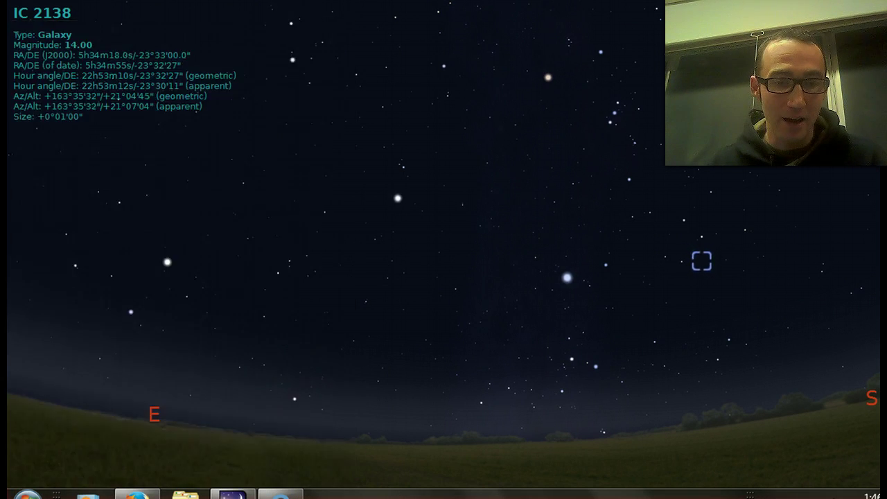
click(604, 11)
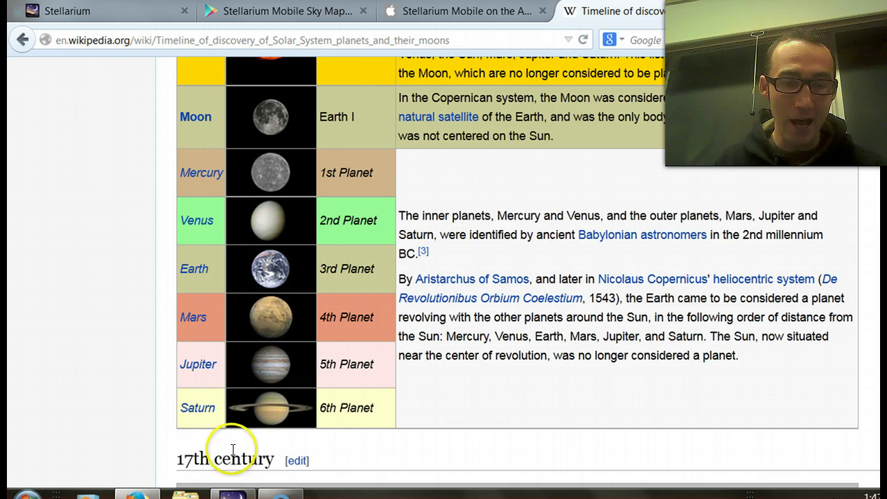
Switch back to Stellarium and turn on the planet labels in the sky view settings.
click(233, 495)
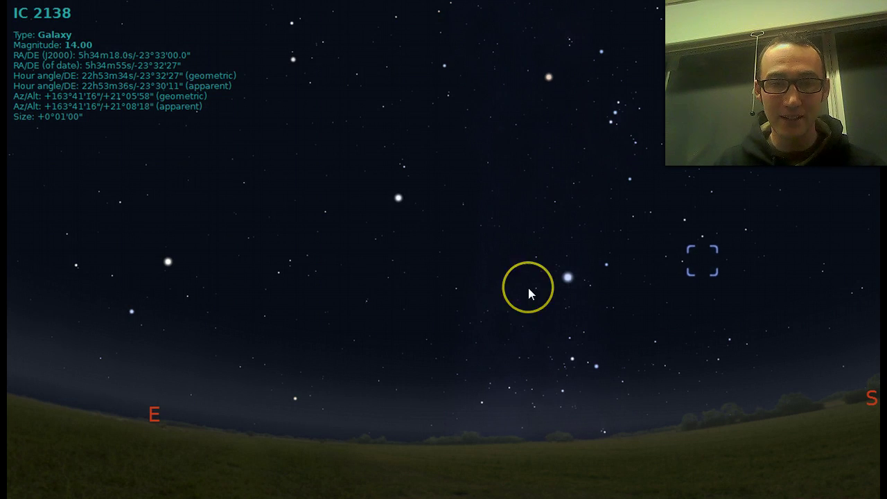
drag(422, 321, 477, 357)
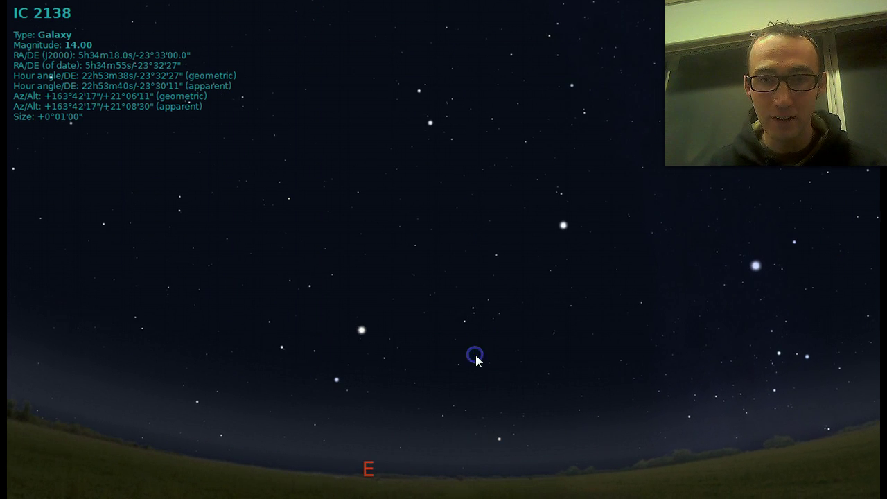
drag(562, 353, 524, 367)
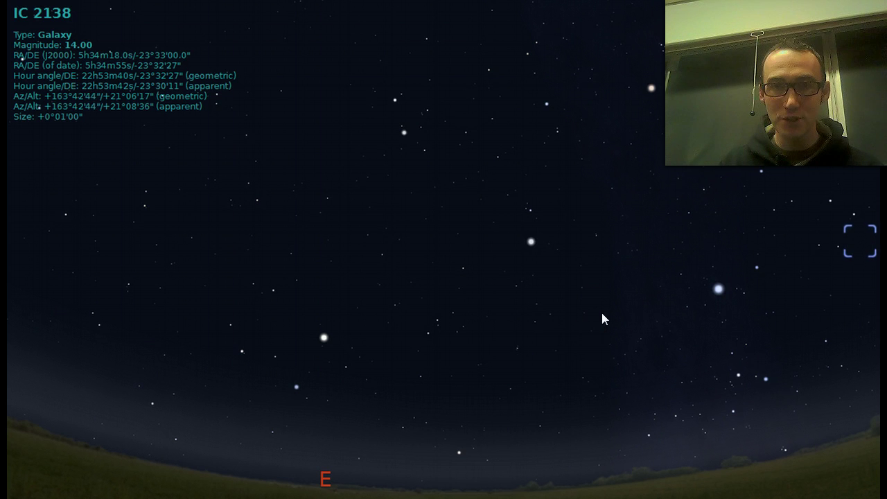
click(651, 188)
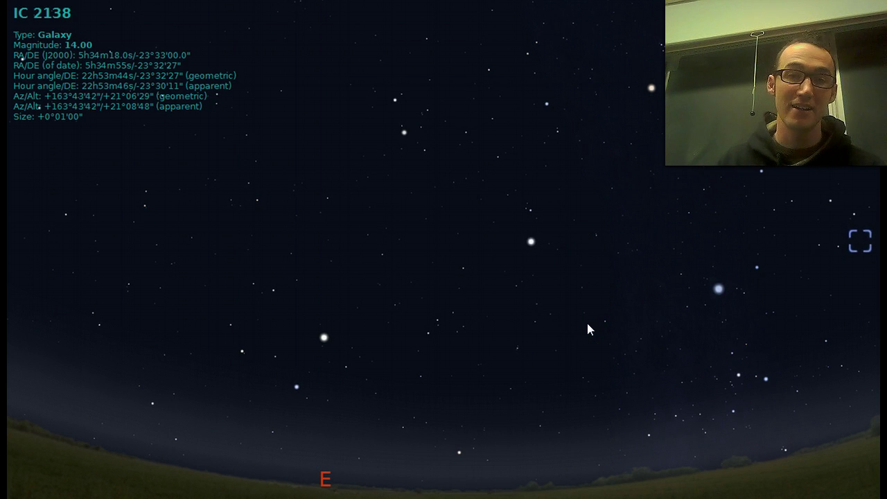
mouse_move(19, 280)
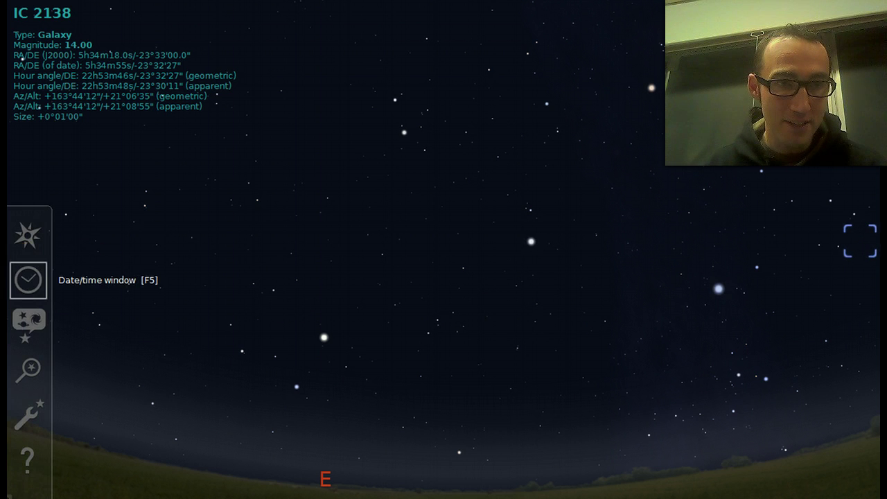
click(28, 325)
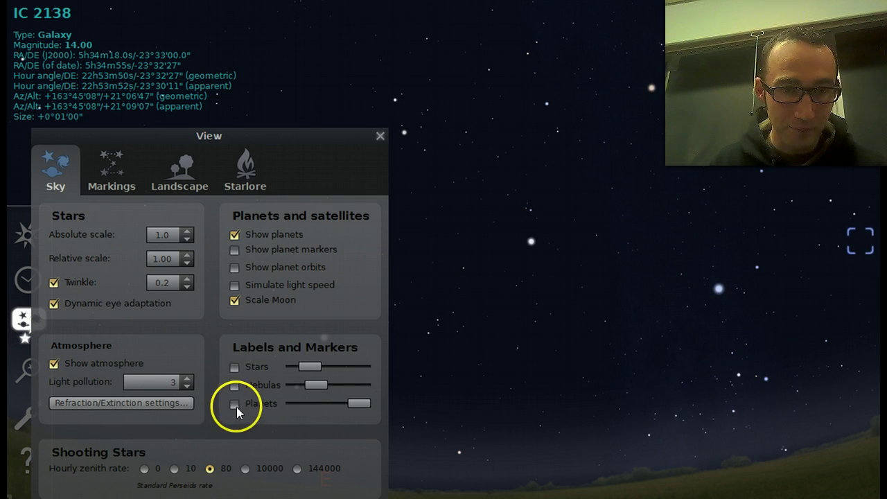
click(234, 404)
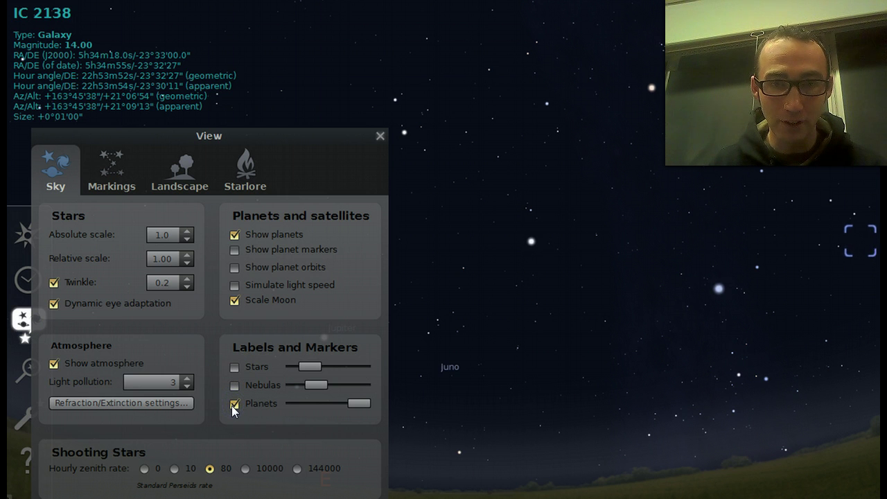
click(501, 326)
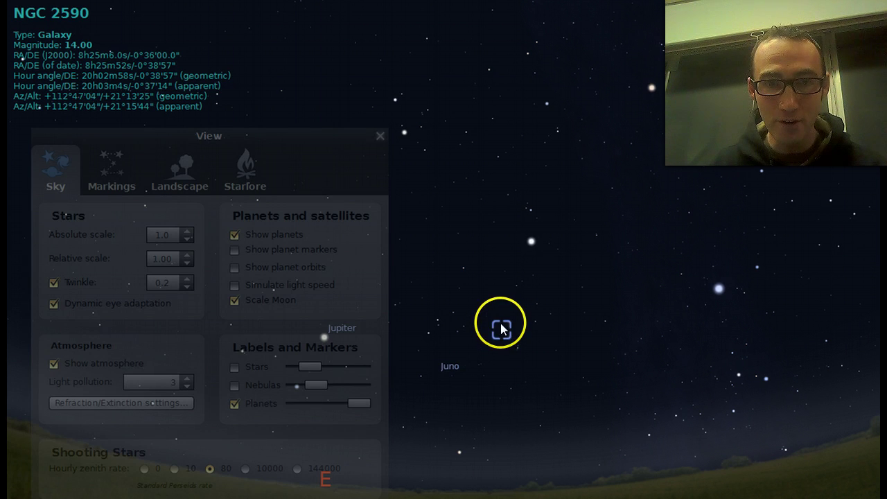
click(380, 136)
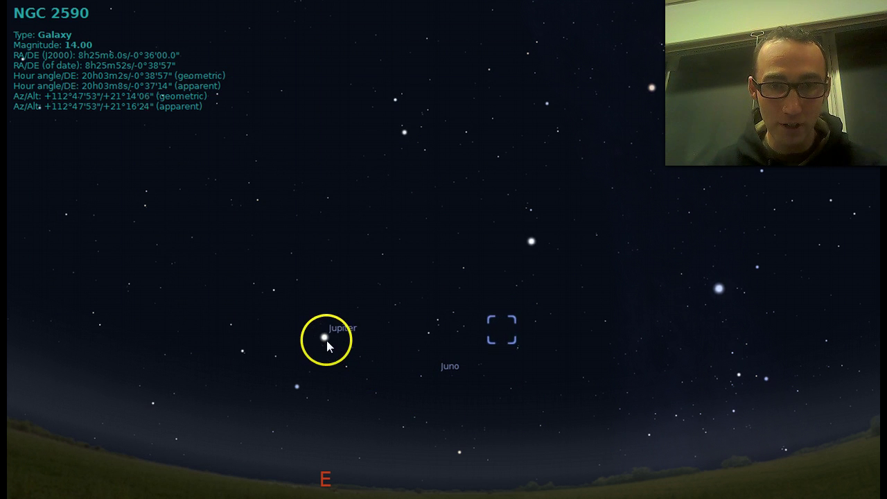
Look around the full horizon for labelled planets, passing Uranus in the west and returning to Jupiter in the east.
mouse_move(376, 366)
mouse_down()
mouse_move(465, 373)
mouse_move(466, 418)
mouse_move(408, 477)
mouse_up()
drag(539, 248, 353, 378)
drag(564, 289, 349, 289)
drag(622, 319, 479, 181)
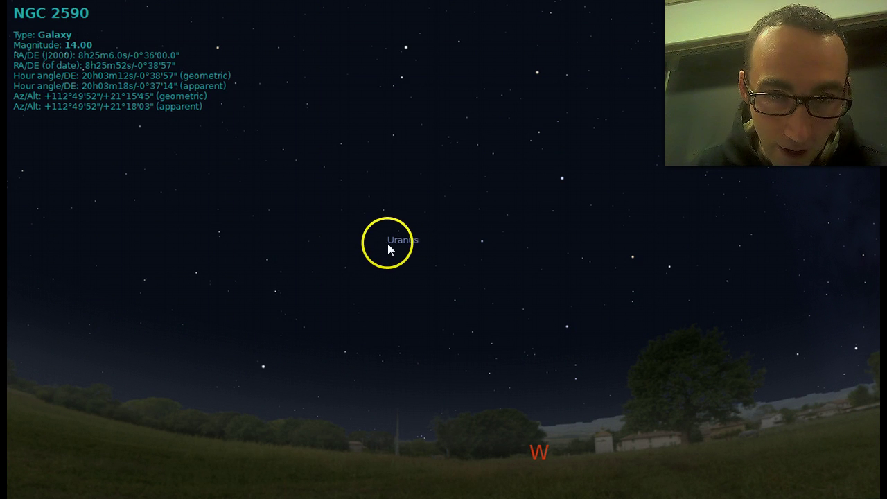
drag(396, 269, 333, 258)
drag(454, 261, 341, 275)
drag(544, 280, 250, 269)
mouse_move(636, 273)
mouse_down()
mouse_move(565, 281)
mouse_move(346, 267)
mouse_up()
drag(583, 286, 349, 274)
drag(406, 285, 327, 285)
drag(684, 284, 640, 280)
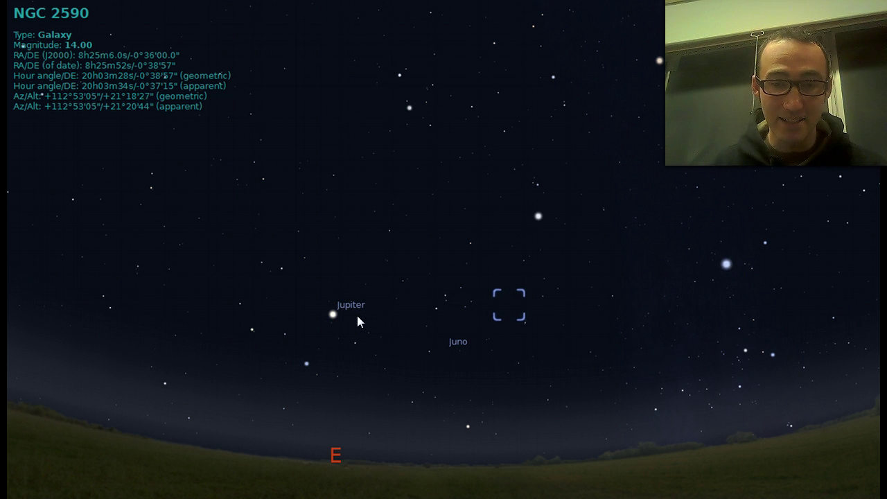
Select the bright star Regulus close to Jupiter above the eastern horizon.
click(380, 330)
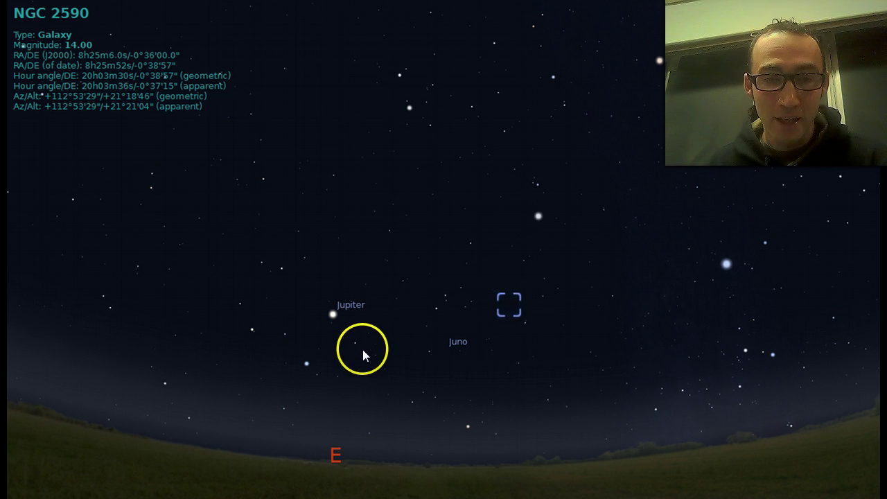
click(368, 352)
drag(321, 365, 364, 339)
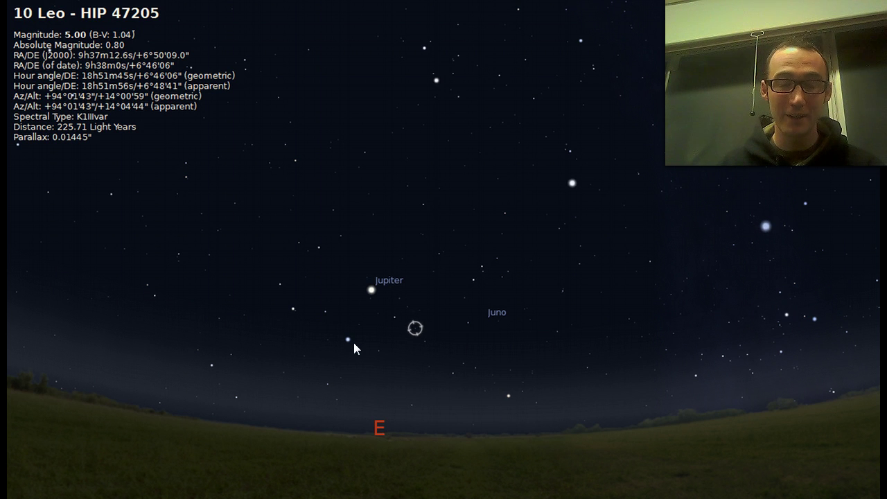
drag(364, 350, 409, 350)
click(389, 338)
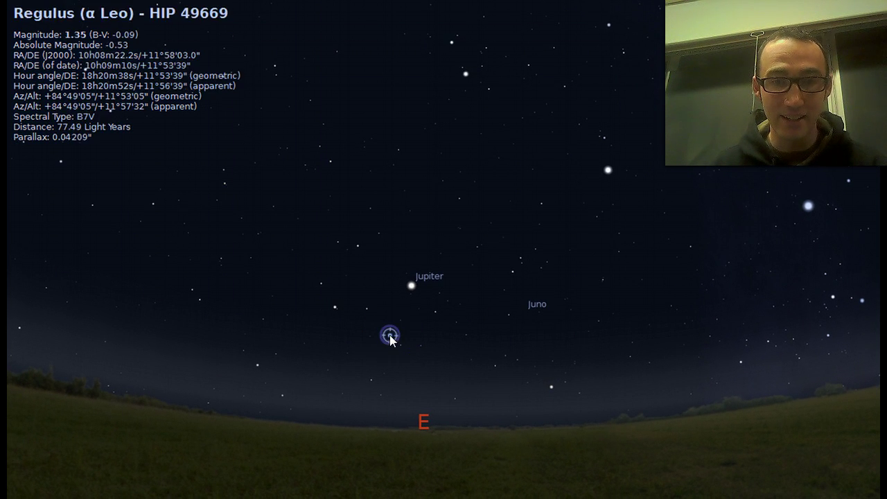
Open the date and time window, place it clear of the area around Jupiter, and close the sky view settings.
mouse_move(22, 363)
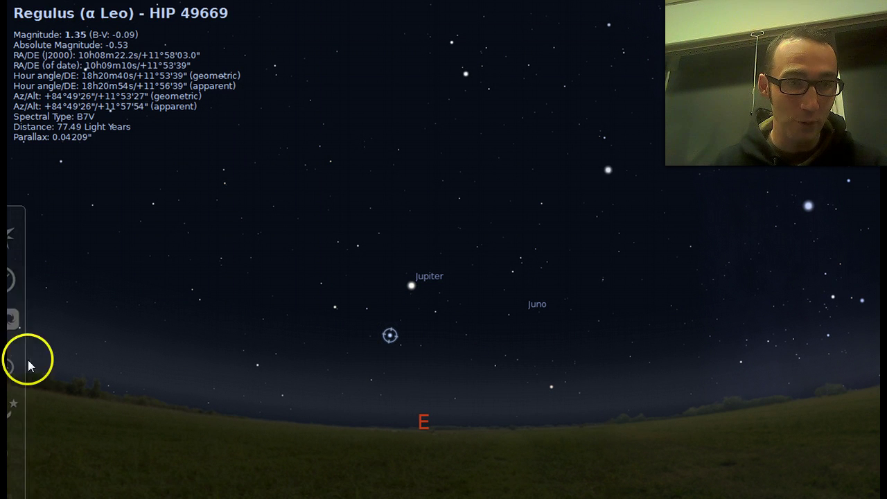
click(26, 330)
click(27, 282)
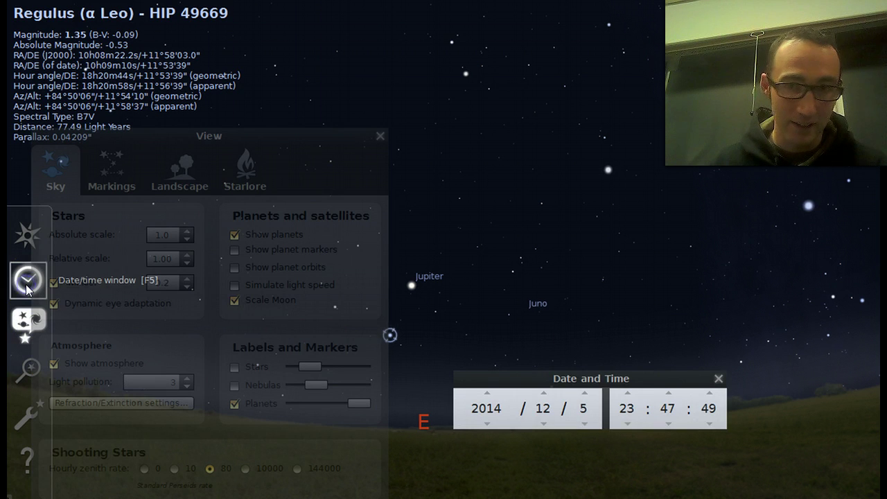
drag(576, 377, 686, 394)
click(380, 142)
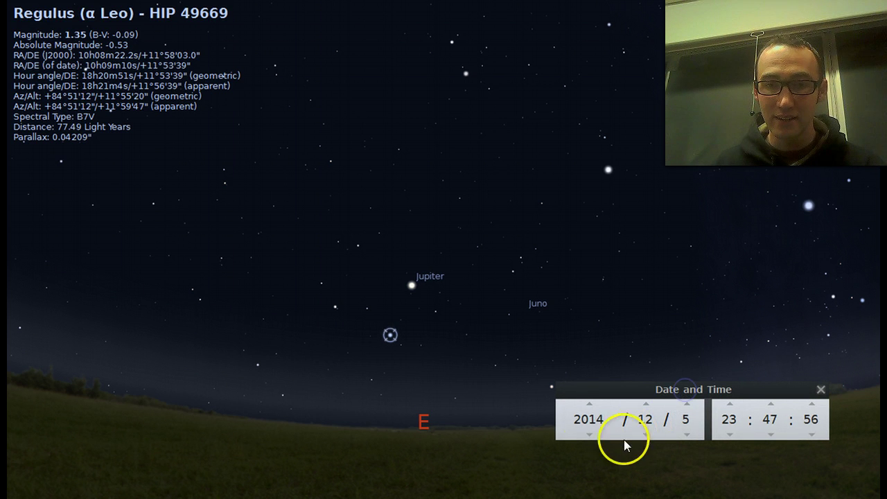
Switch the year back and forth between 2014 and 2013 to compare Jupiter's position against the stars, ending on 2013.
click(590, 435)
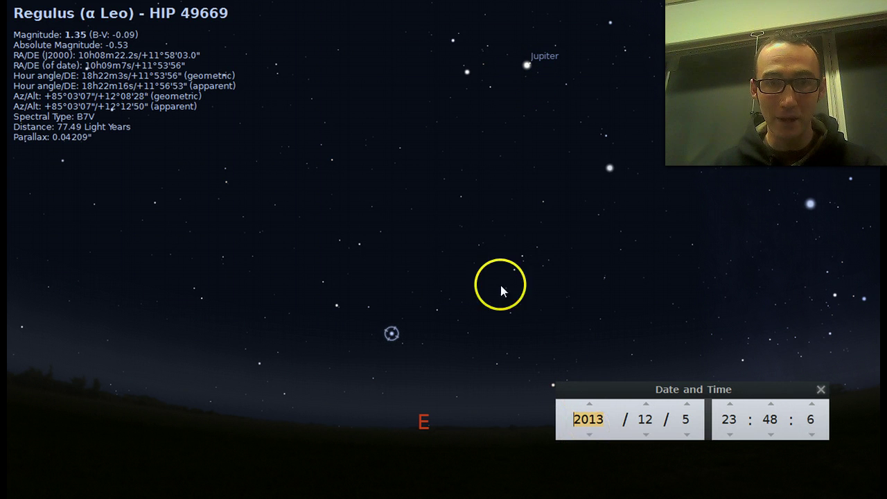
click(588, 405)
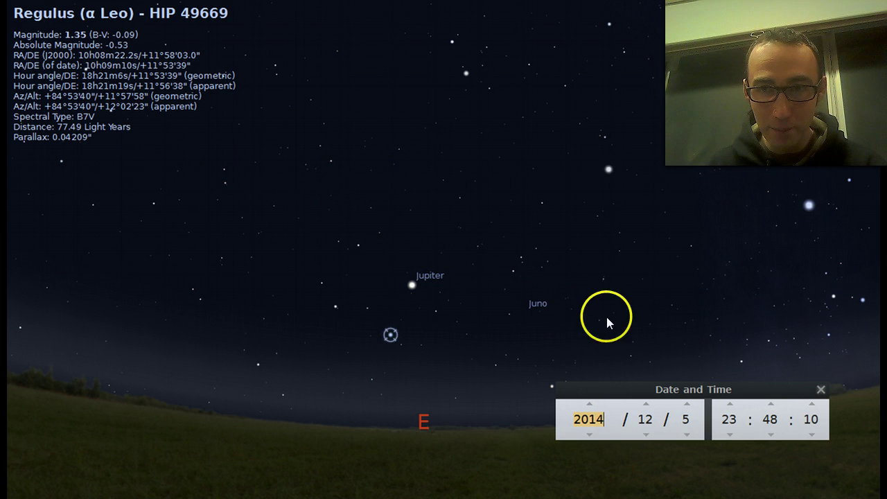
click(589, 405)
click(588, 435)
click(589, 435)
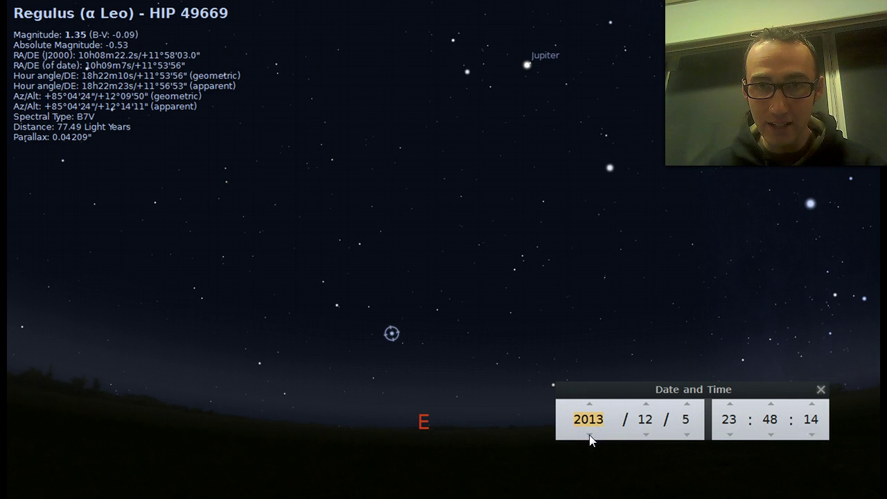
click(589, 404)
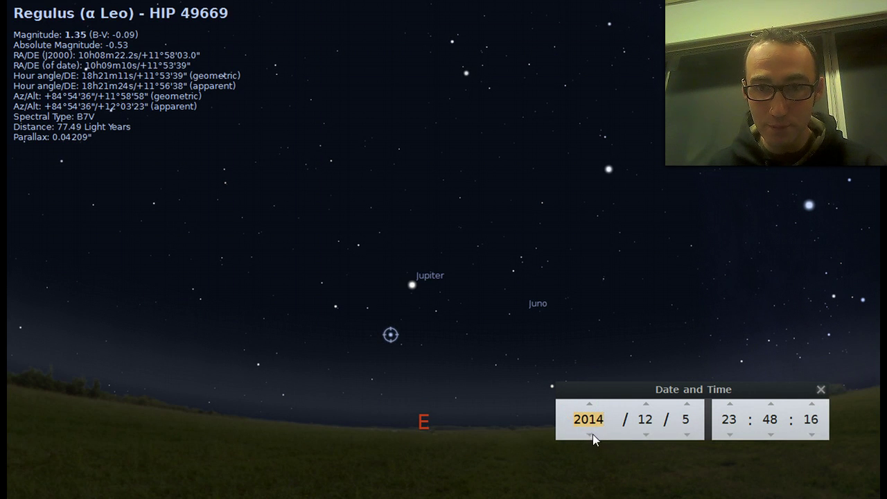
click(589, 435)
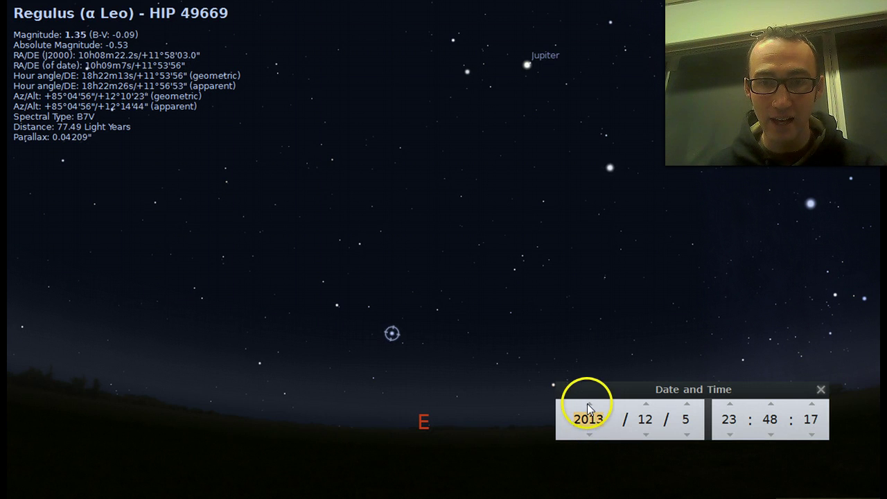
click(588, 403)
click(590, 435)
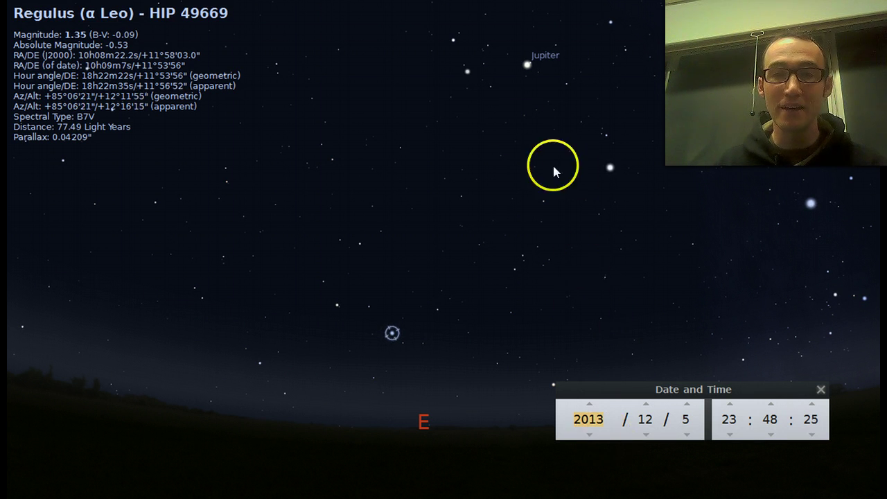
Step the year back gradually to 2005, pausing at 2011, 2009 and 2007 to compare the planets' positions against the stars.
click(591, 435)
click(591, 434)
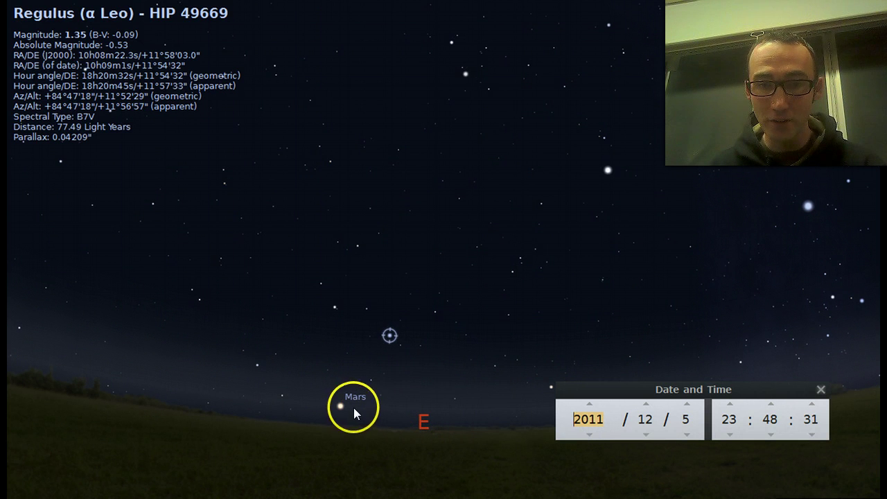
click(590, 436)
click(590, 436)
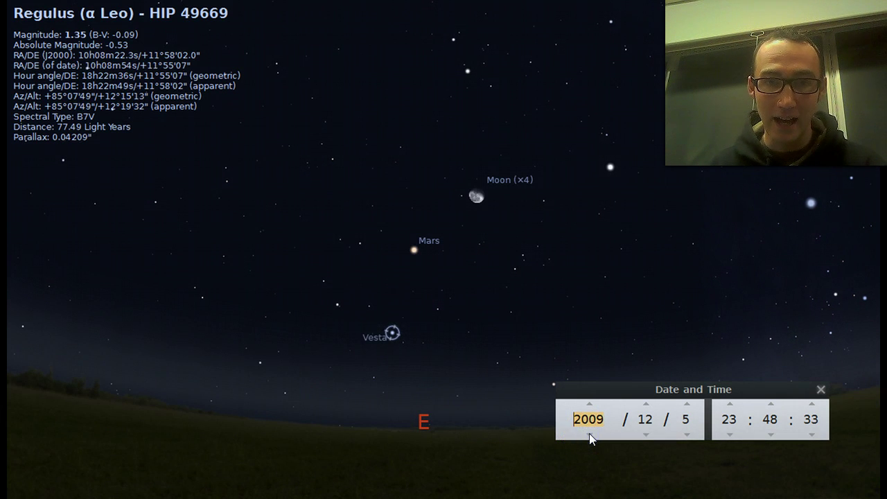
click(590, 435)
click(589, 435)
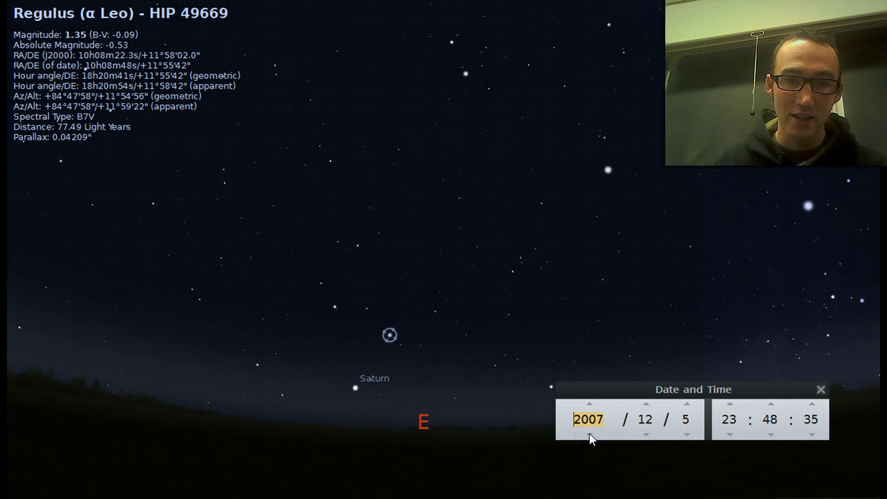
click(590, 434)
click(590, 434)
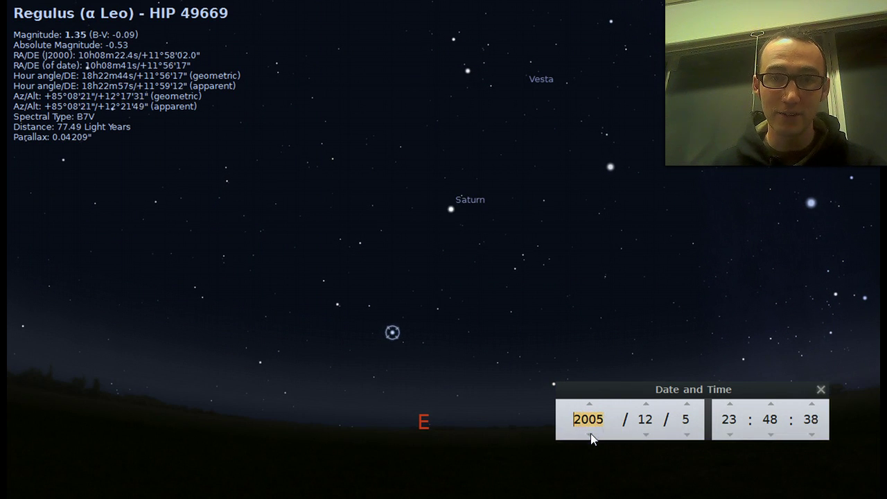
Continue stepping the year back to 1978 to follow how the planets shift around Regulus above the eastern horizon.
click(590, 434)
click(590, 434)
click(590, 434)
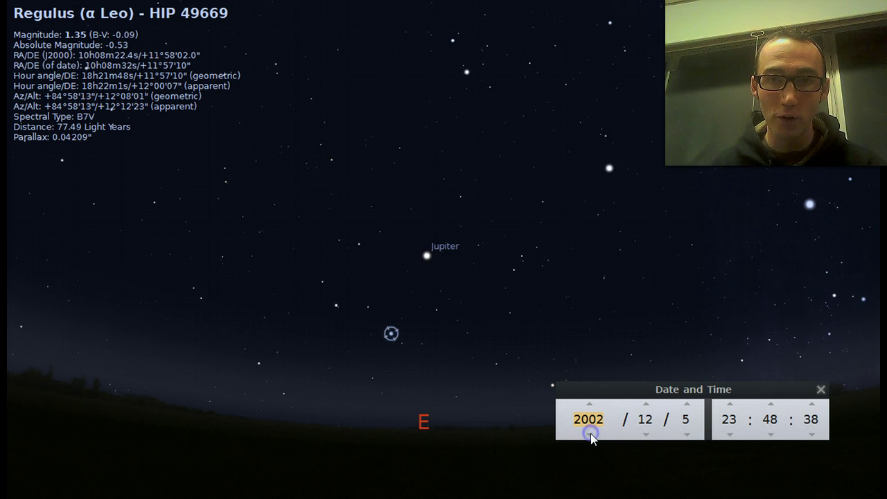
click(590, 434)
click(591, 434)
click(591, 434)
click(591, 434)
click(591, 434)
click(591, 434)
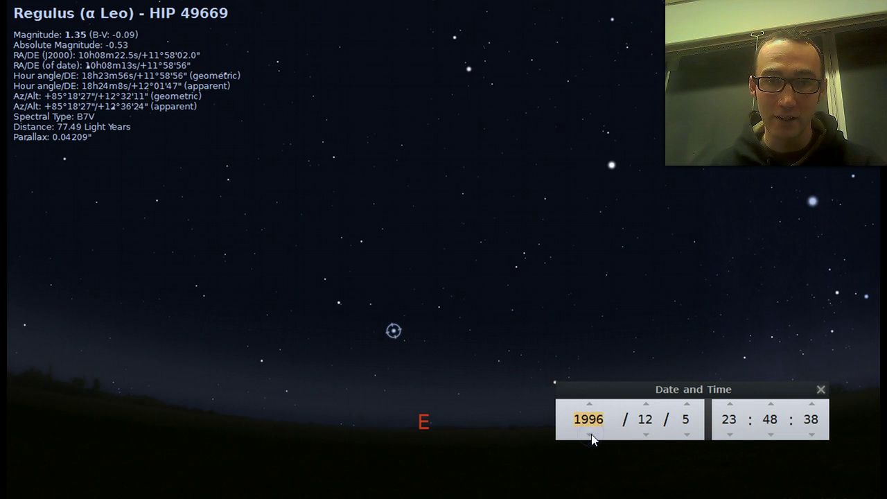
click(591, 434)
click(590, 434)
click(590, 434)
click(591, 434)
click(591, 434)
click(590, 434)
click(591, 434)
click(591, 434)
click(591, 434)
click(591, 434)
click(591, 434)
click(590, 434)
click(590, 434)
click(591, 434)
click(590, 434)
click(591, 434)
click(591, 434)
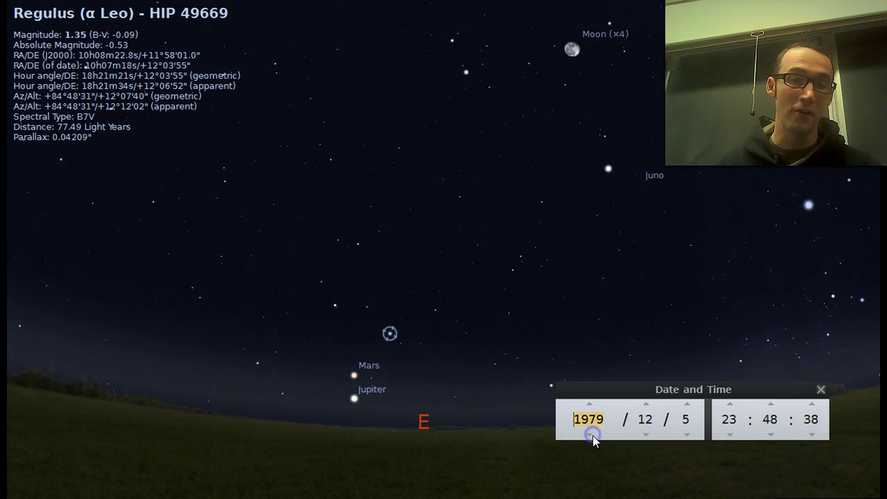
click(593, 435)
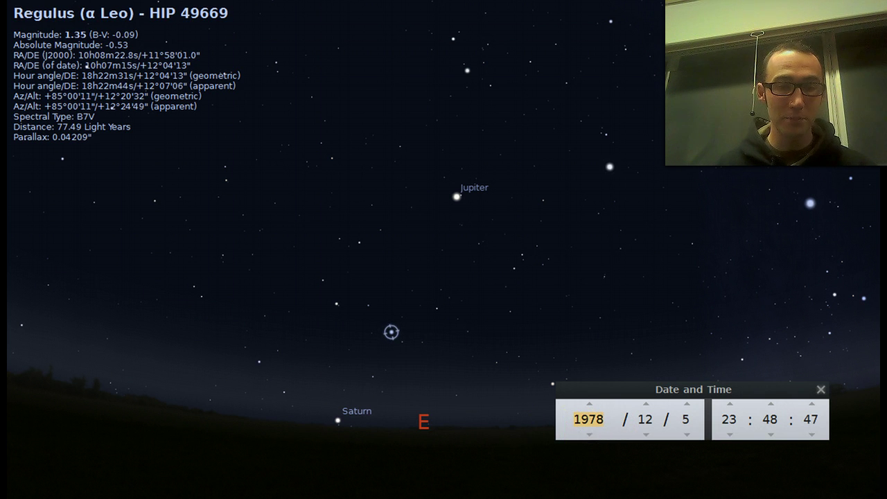
Switch to the web browser to show Stellarium's website and its Google Play and iTunes app pages, and return to Stellarium.
key(super)
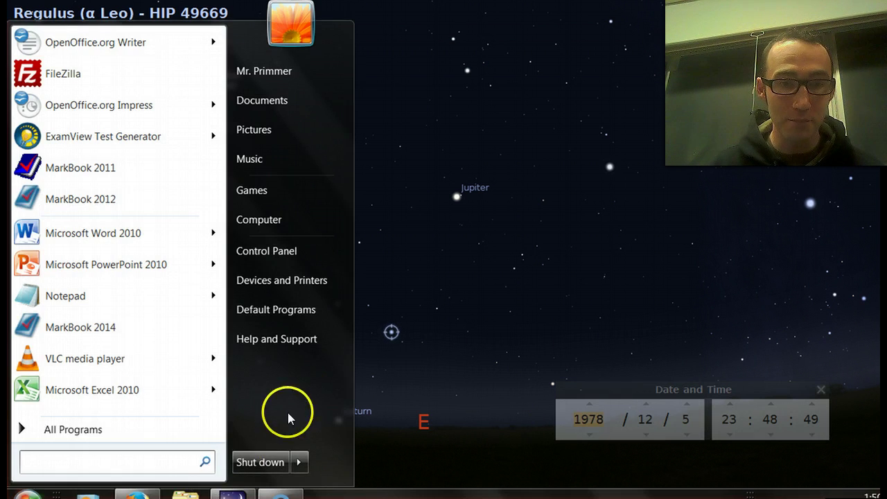
click(139, 495)
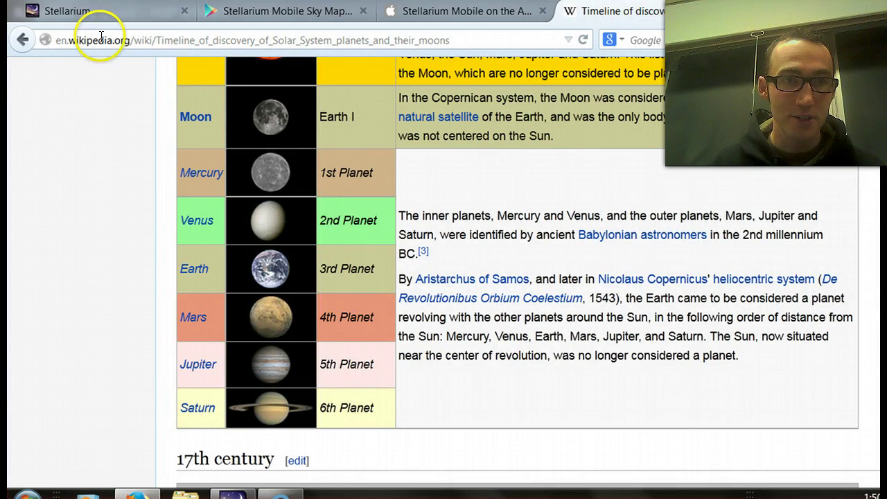
click(64, 12)
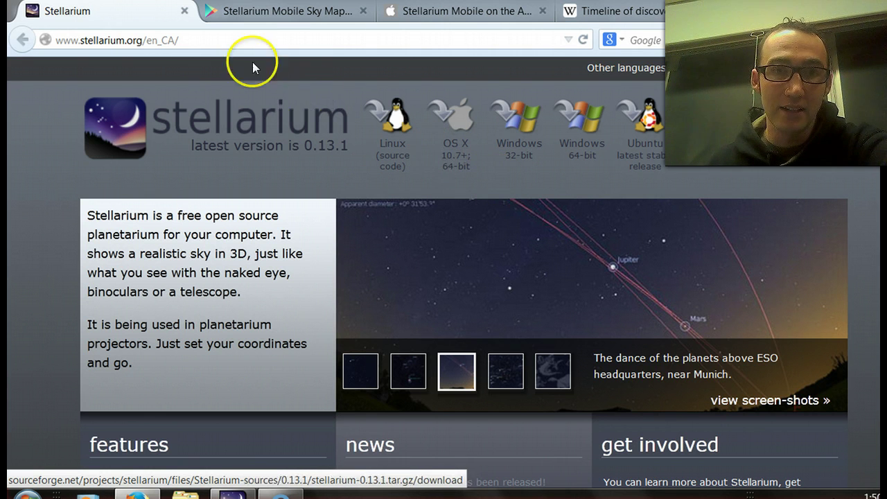
click(267, 15)
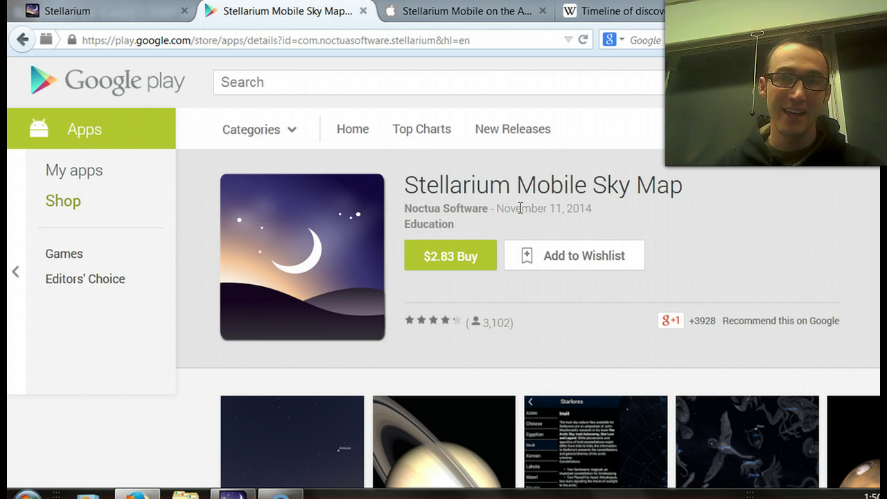
click(446, 12)
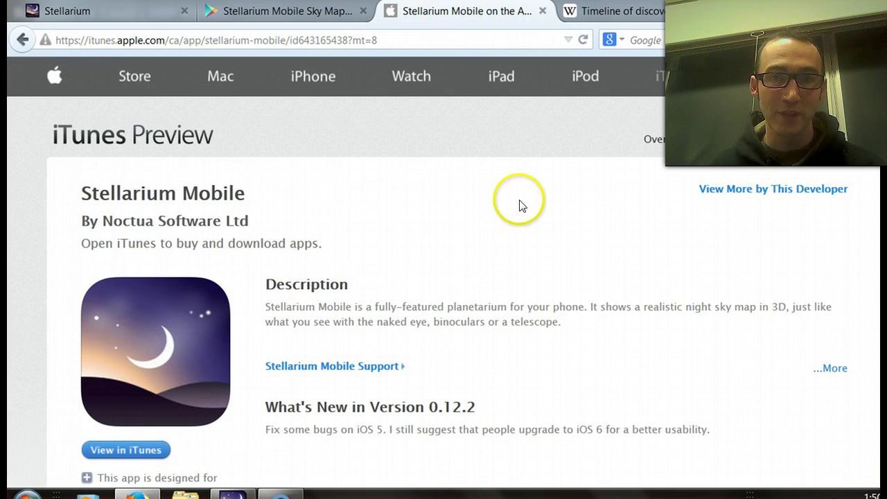
click(233, 495)
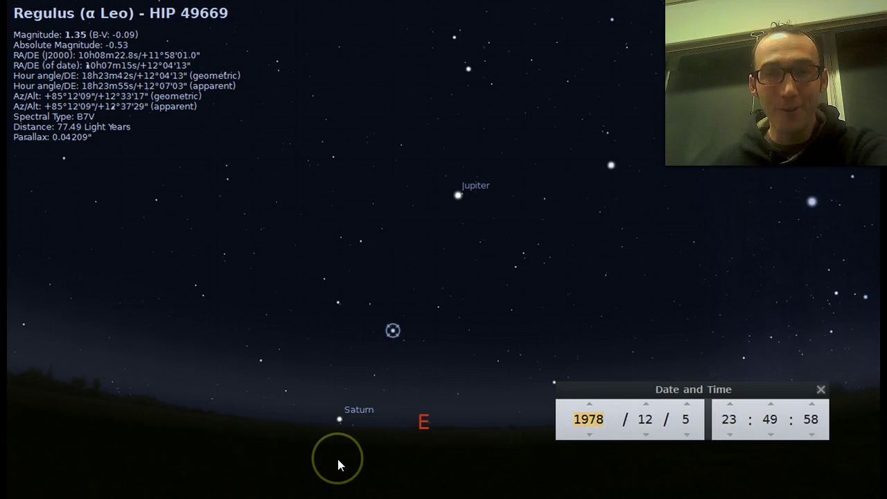